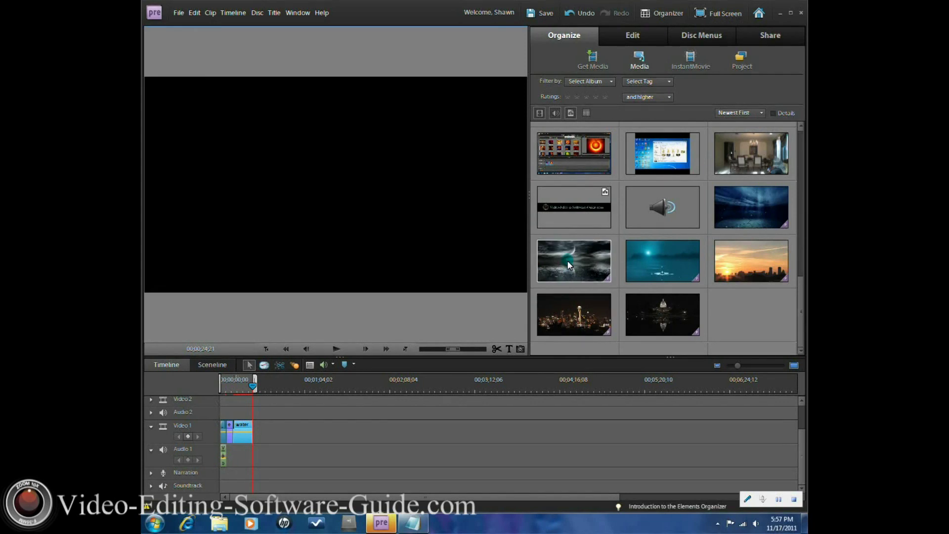
# Step: Place the water2 clip on Video 1 after the water clip and move the playhead to its start
pyautogui.moveTo(568, 265); pyautogui.dragTo(293, 433)
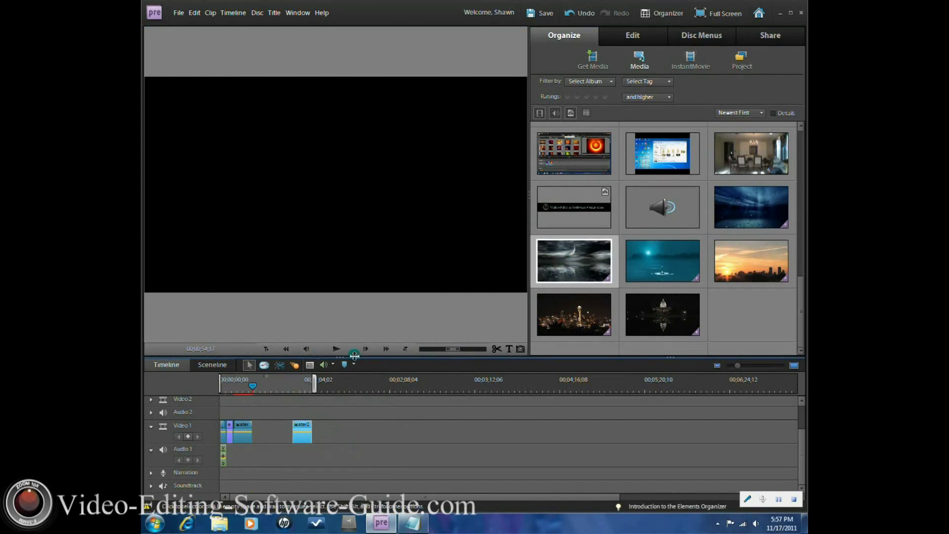
pyautogui.click(405, 348)
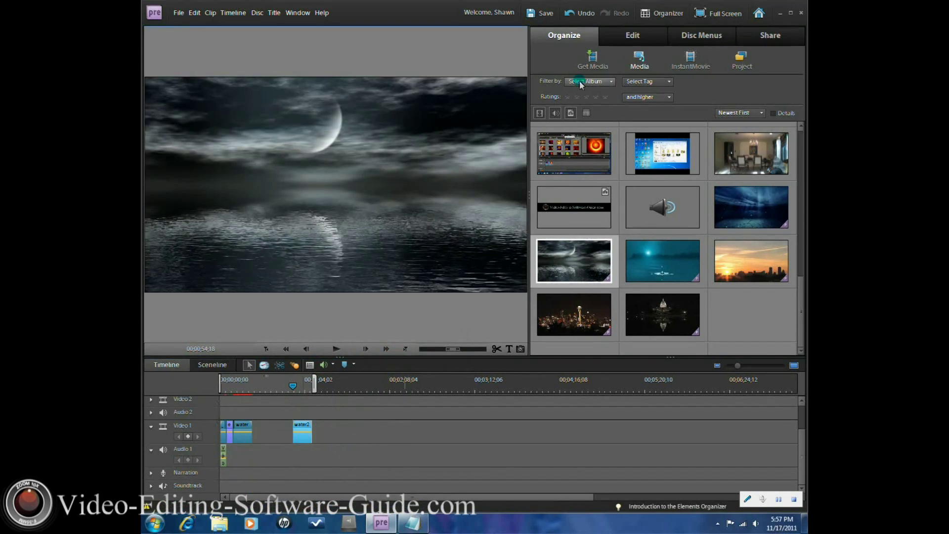
# Step: Search the video effects for 'lens' and apply Lens Flare to the water2 clip
pyautogui.click(633, 36)
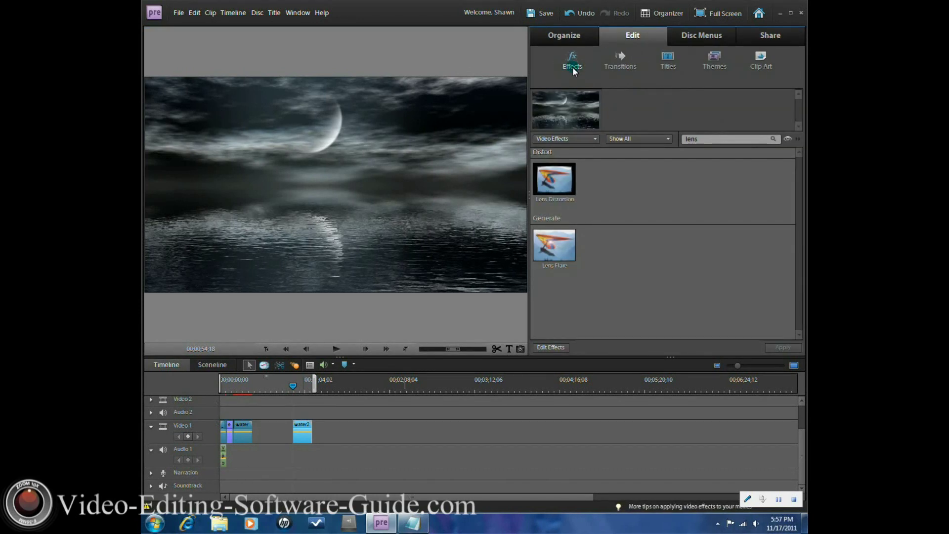
pyautogui.click(709, 140)
pyautogui.press('BackSpace')
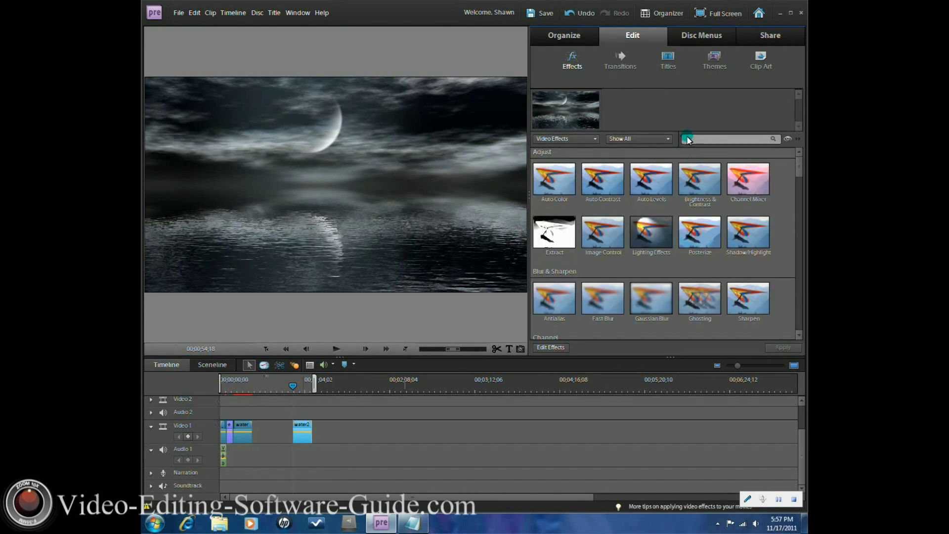
pyautogui.write('leb')
pyautogui.press('BackSpace')
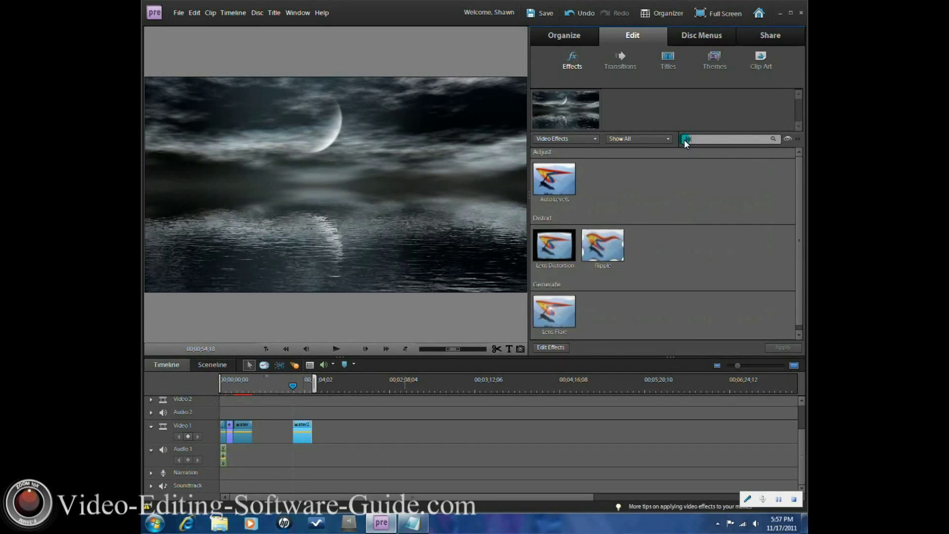
pyautogui.write('ns')
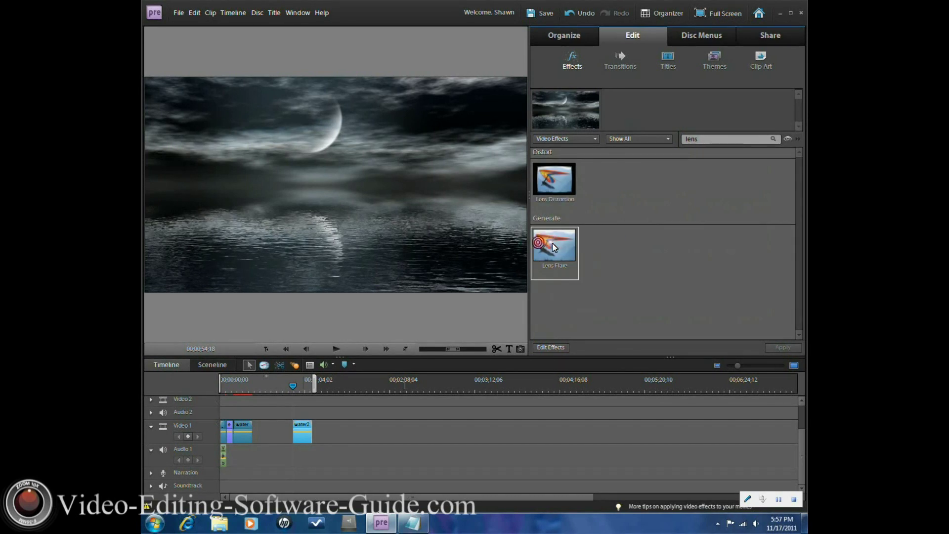
pyautogui.click(779, 348)
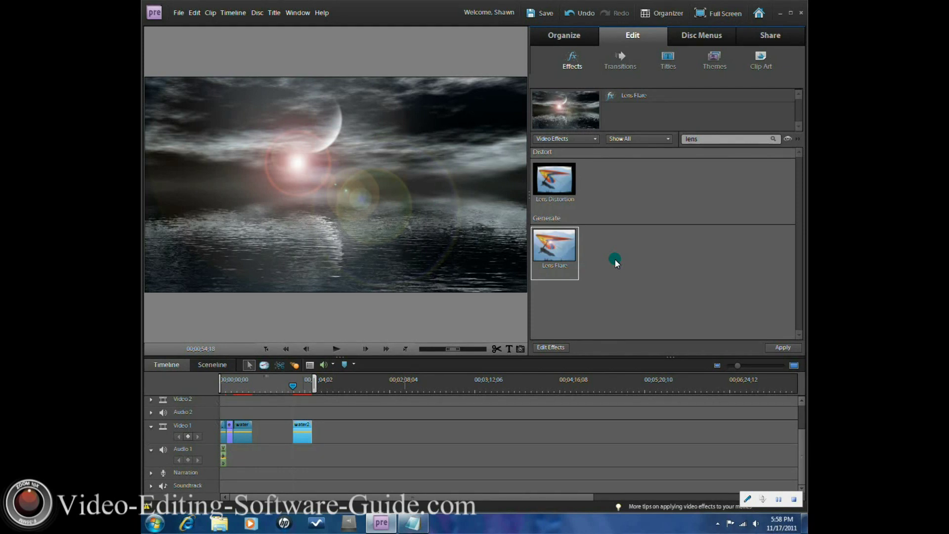
# Step: Open water2's effect settings, hide the keyframe pane, and enable animation on Lens Flare
pyautogui.click(554, 346)
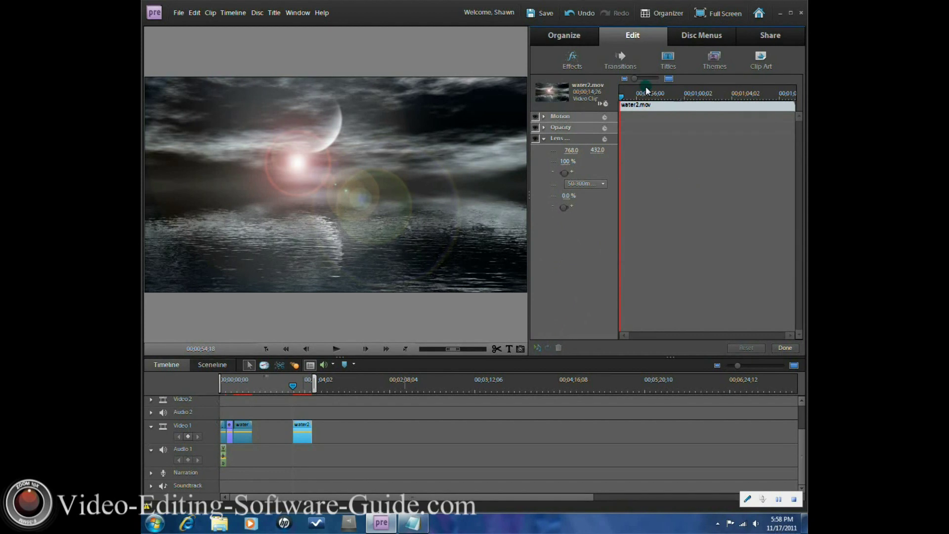
pyautogui.click(602, 104)
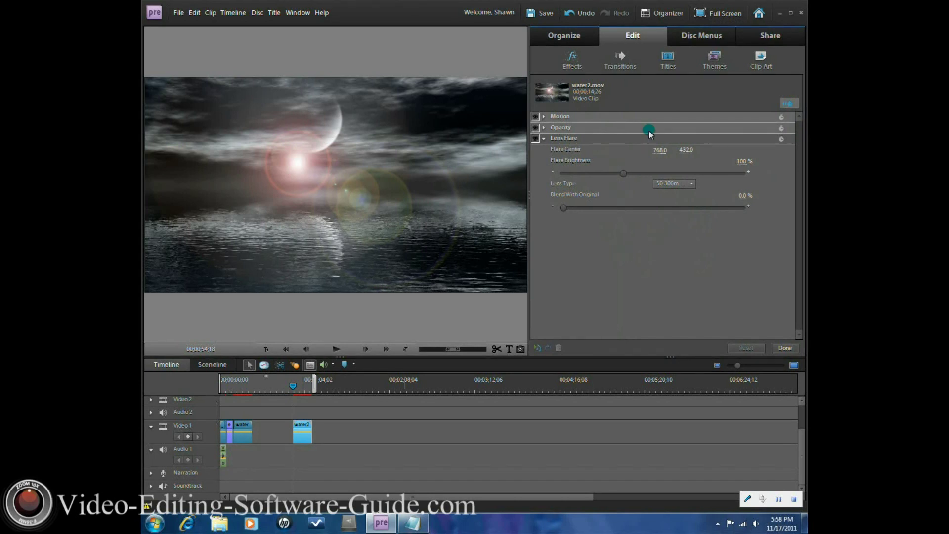
pyautogui.click(780, 140)
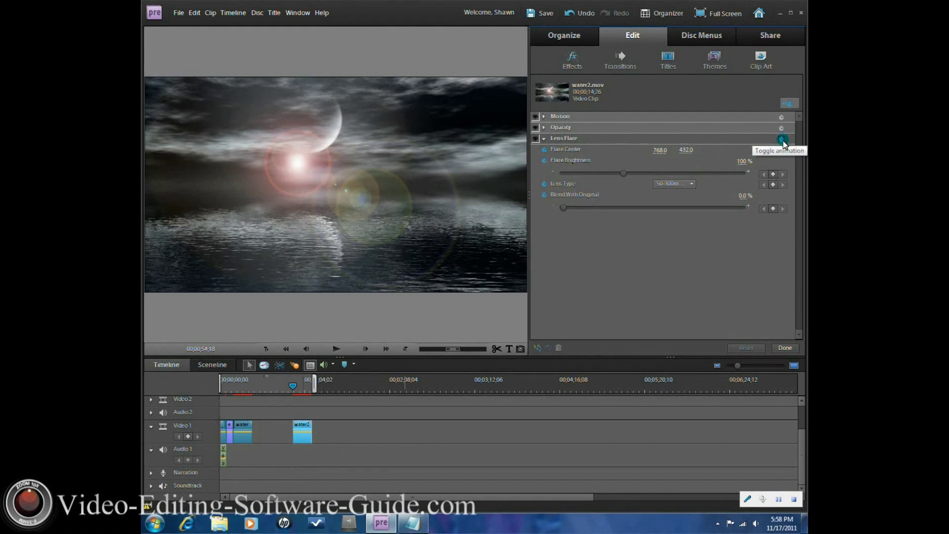
pyautogui.click(591, 141)
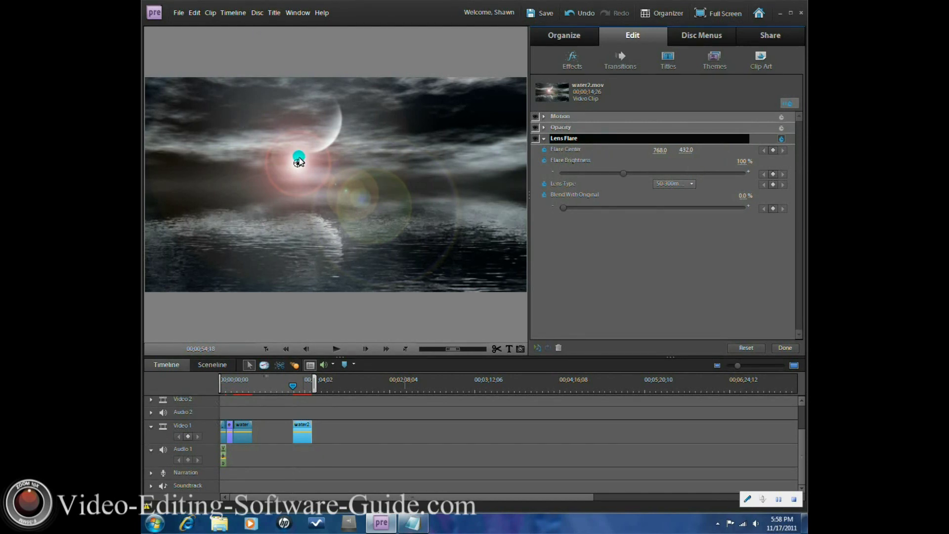
# Step: Move the flare centre to the top-left corner (65.6, 102.2) and show the keyframe timeline
pyautogui.moveTo(297, 165); pyautogui.dragTo(158, 99)
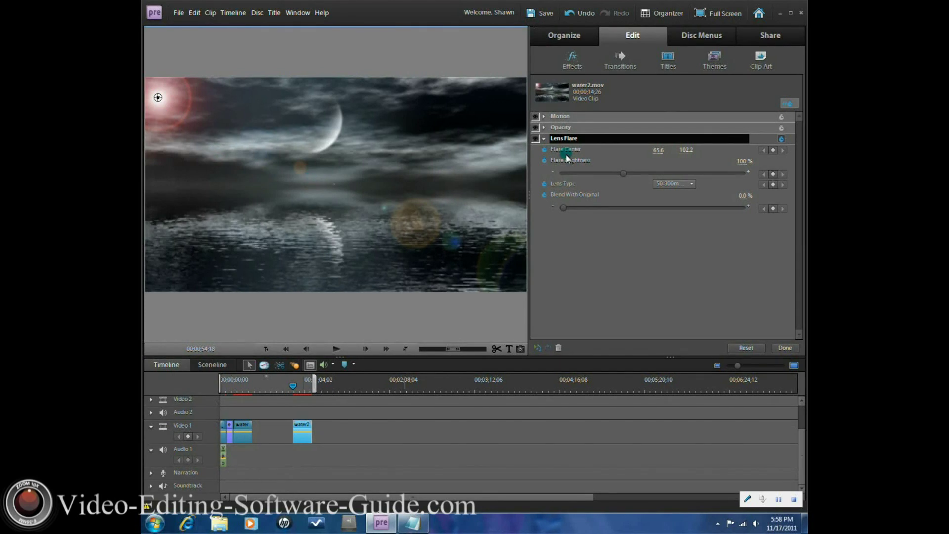
pyautogui.click(786, 104)
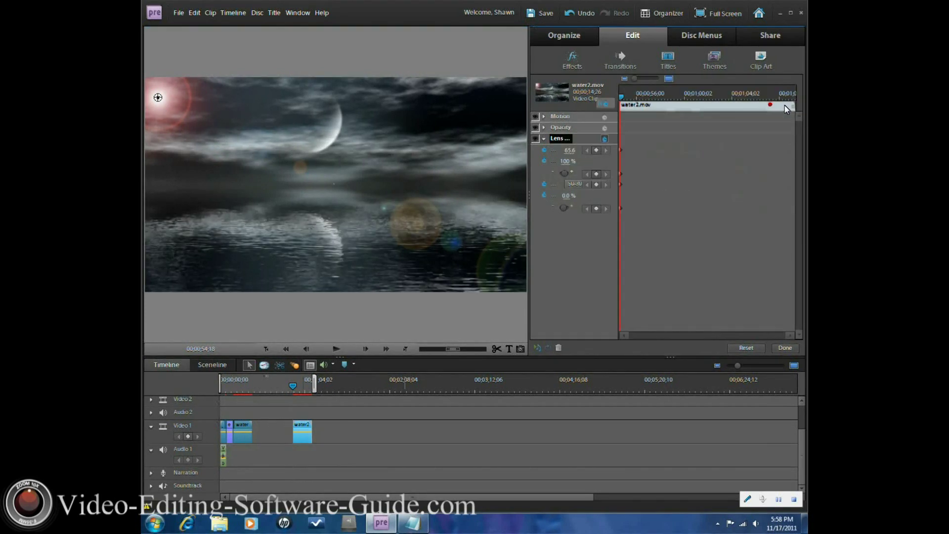
pyautogui.click(602, 105)
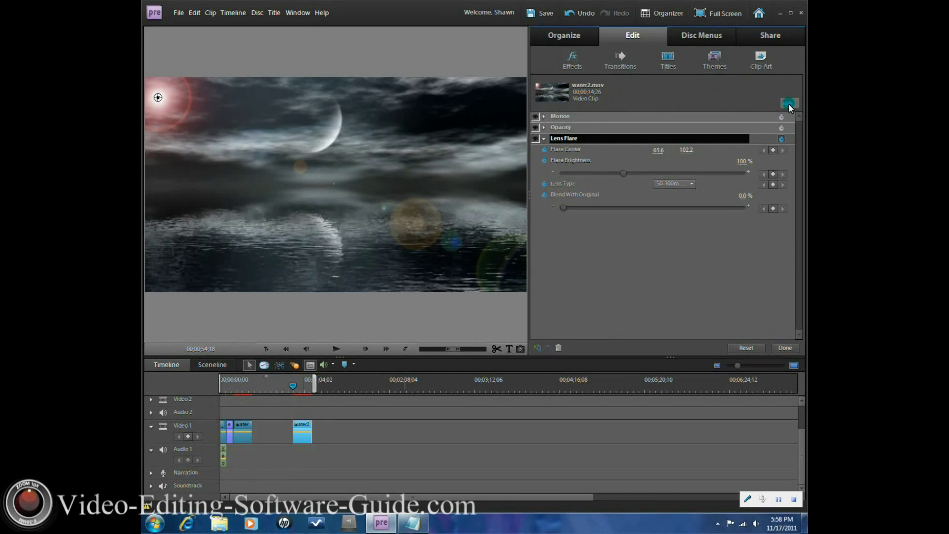
pyautogui.click(789, 104)
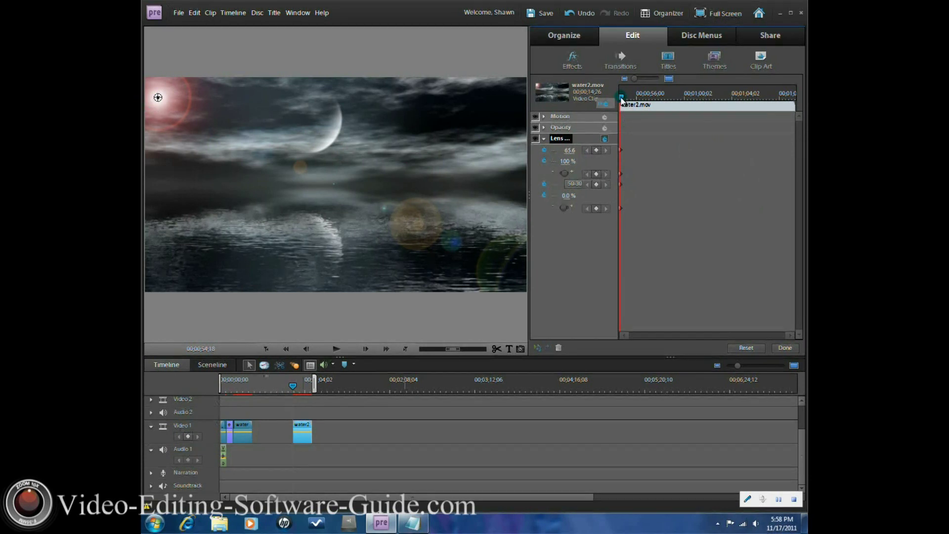
# Step: Move the current time to the last frame of the water2 clip
pyautogui.moveTo(621, 96); pyautogui.dragTo(689, 97)
pyautogui.moveTo(781, 98); pyautogui.dragTo(798, 98)
pyautogui.click(801, 103)
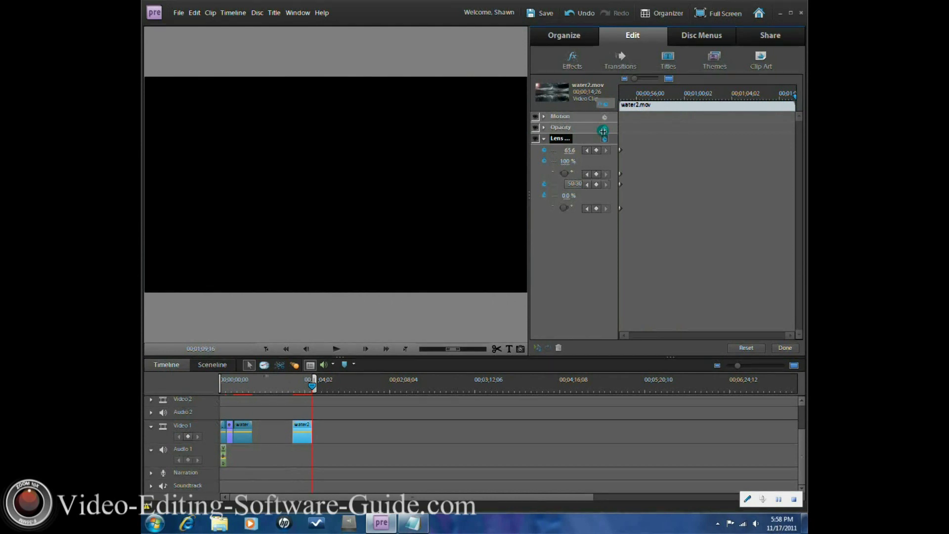
pyautogui.click(683, 159)
pyautogui.click(307, 349)
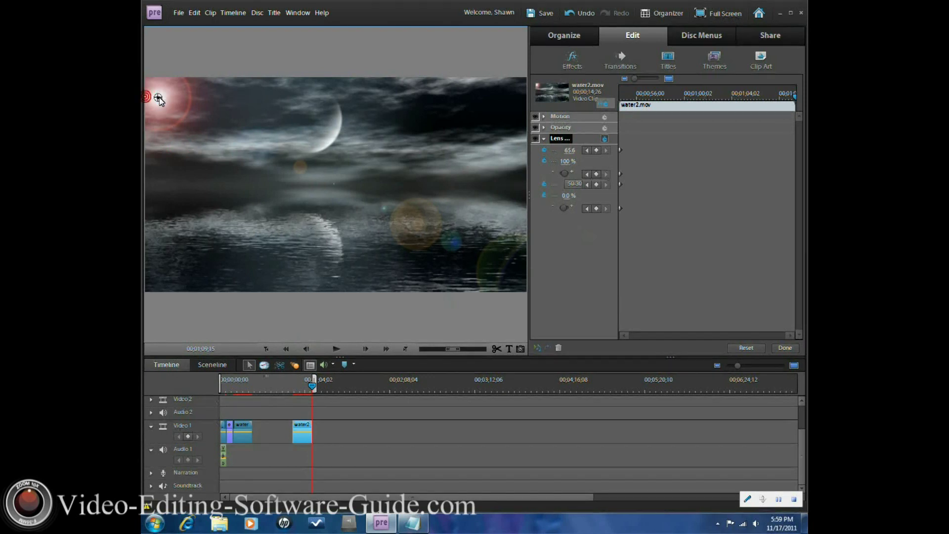
# Step: Place the flare centre at the top-right corner (about 1862, 59) and finish editing
pyautogui.moveTo(158, 97); pyautogui.dragTo(515, 97)
pyautogui.click(673, 204)
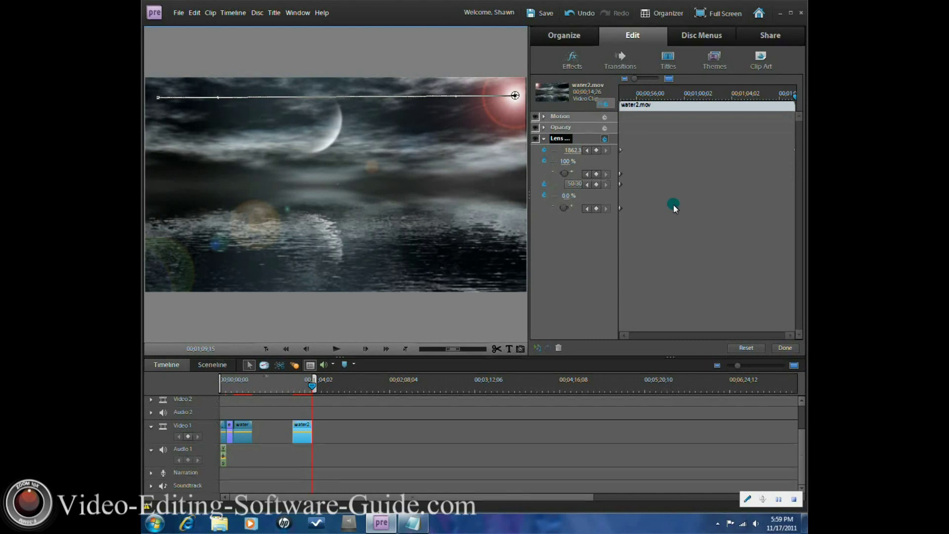
pyautogui.click(794, 154)
pyautogui.click(692, 272)
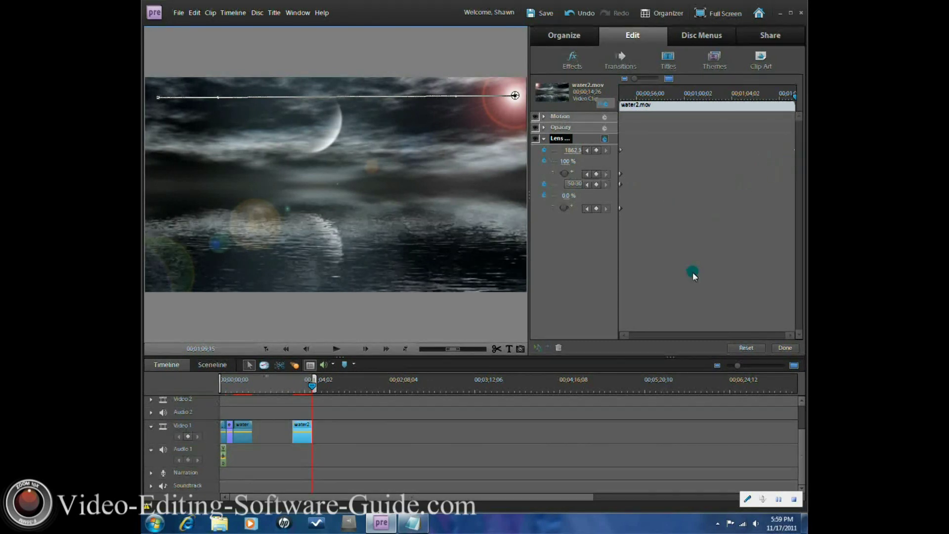
pyautogui.click(785, 348)
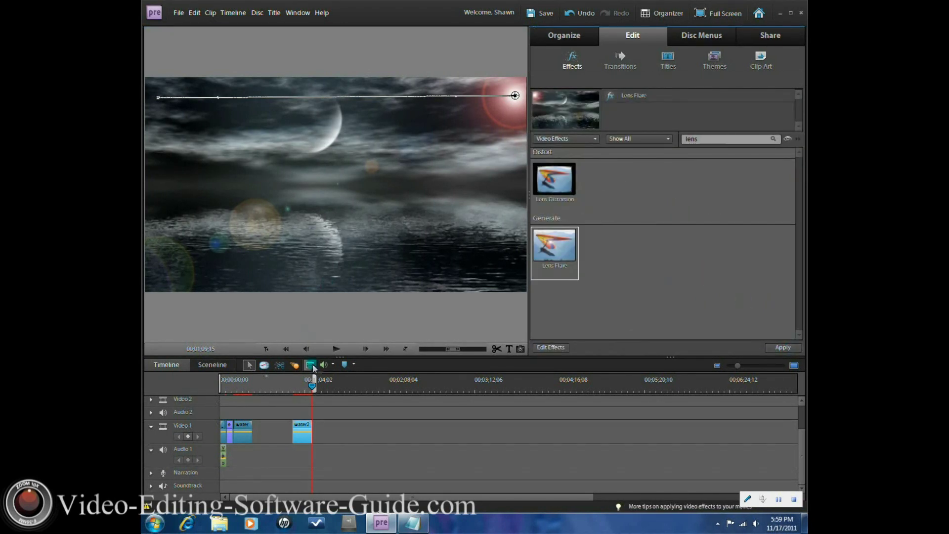
# Step: Preview the flare sweep from water2's start, then reopen its Lens Flare settings
pyautogui.click(268, 351)
pyautogui.click(336, 351)
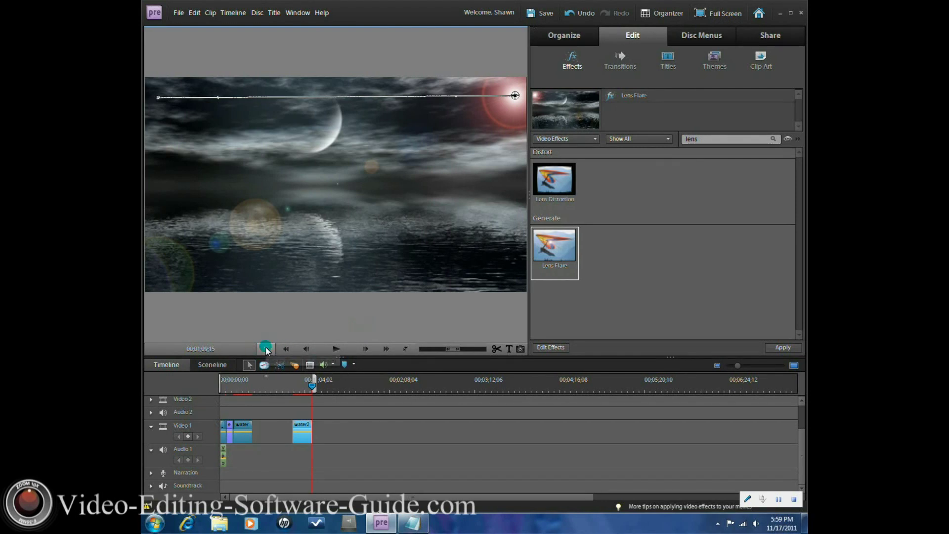
pyautogui.click(266, 348)
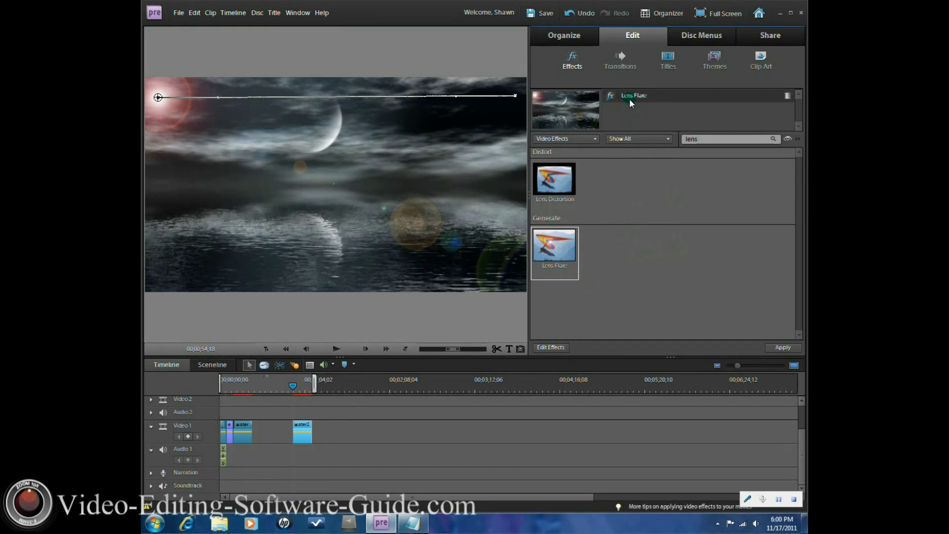
pyautogui.click(555, 348)
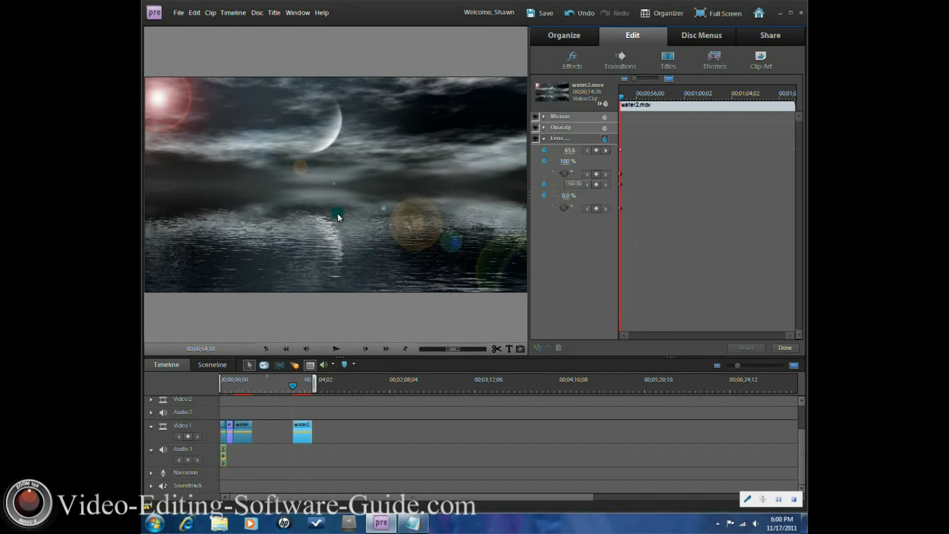
# Step: Raise the Lens Flare brightness to 240% at the first keyframe
pyautogui.click(600, 105)
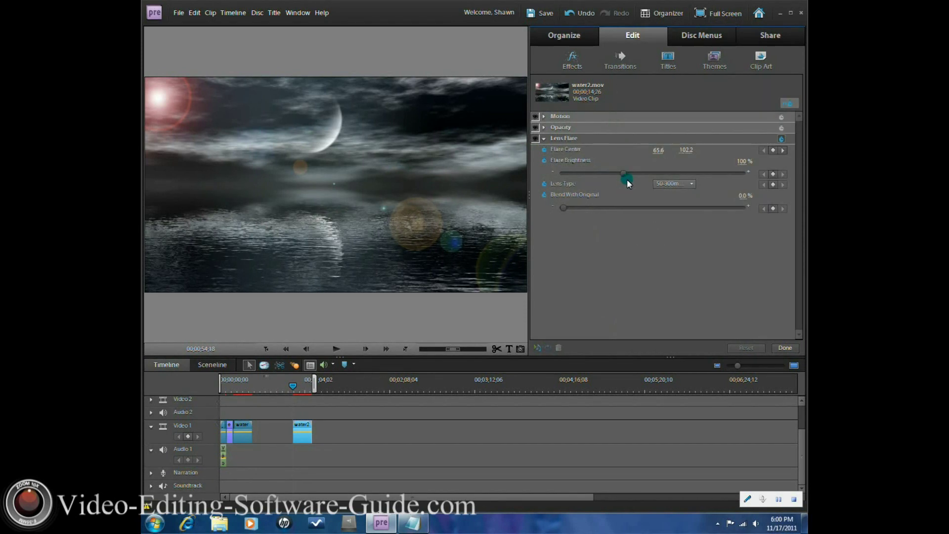
pyautogui.click(788, 105)
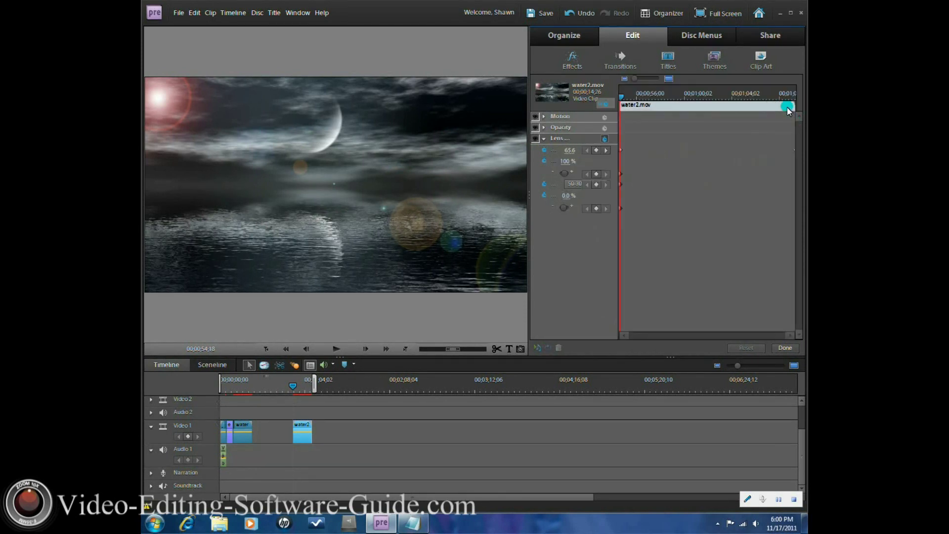
pyautogui.click(621, 97)
pyautogui.click(569, 151)
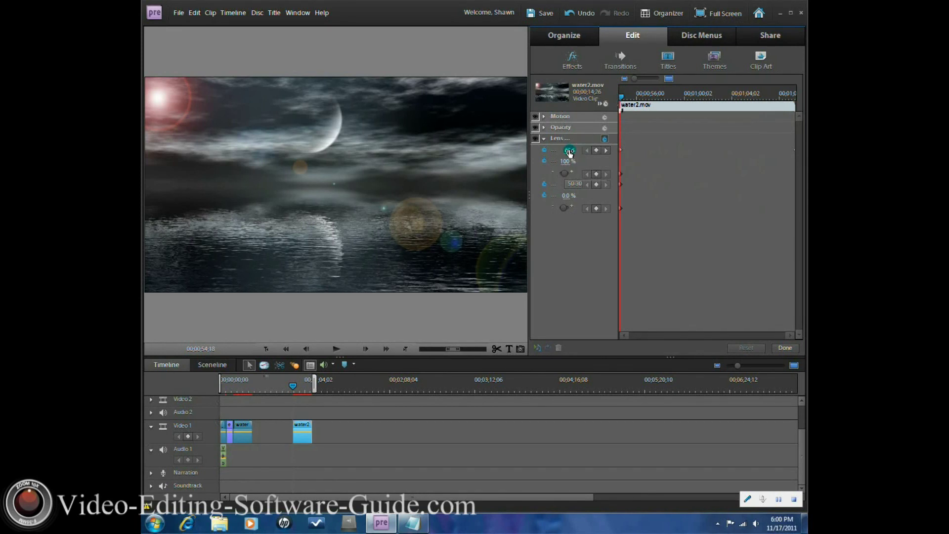
pyautogui.click(602, 104)
pyautogui.click(579, 173)
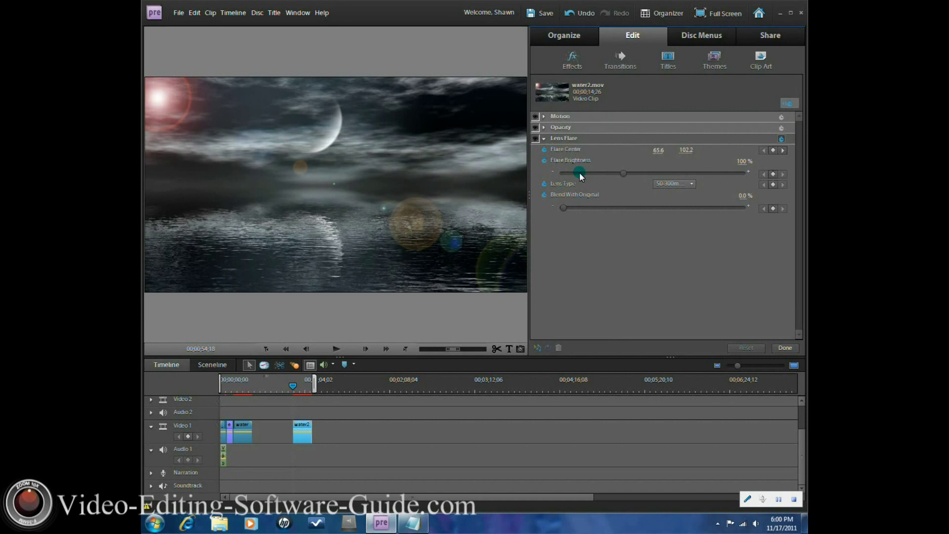
pyautogui.click(575, 169)
pyautogui.click(787, 103)
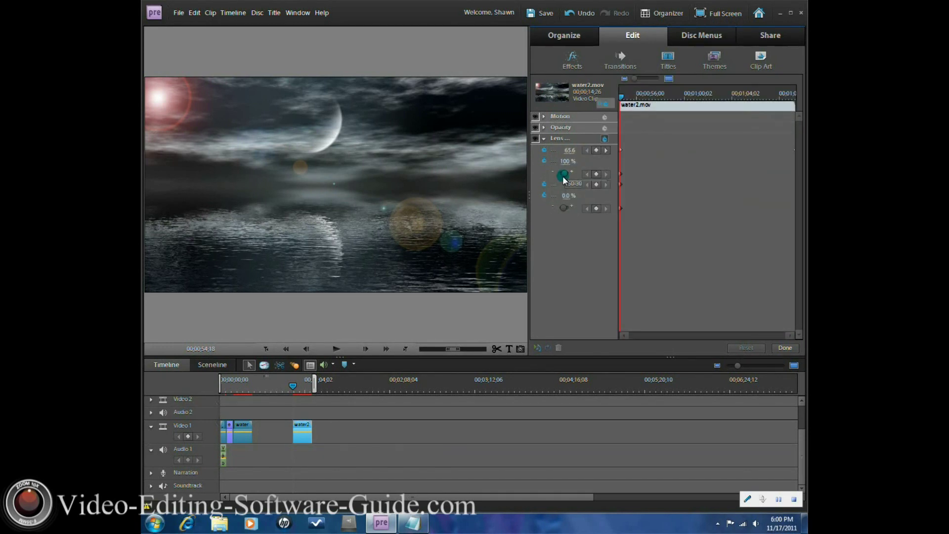
pyautogui.moveTo(563, 177); pyautogui.dragTo(564, 176)
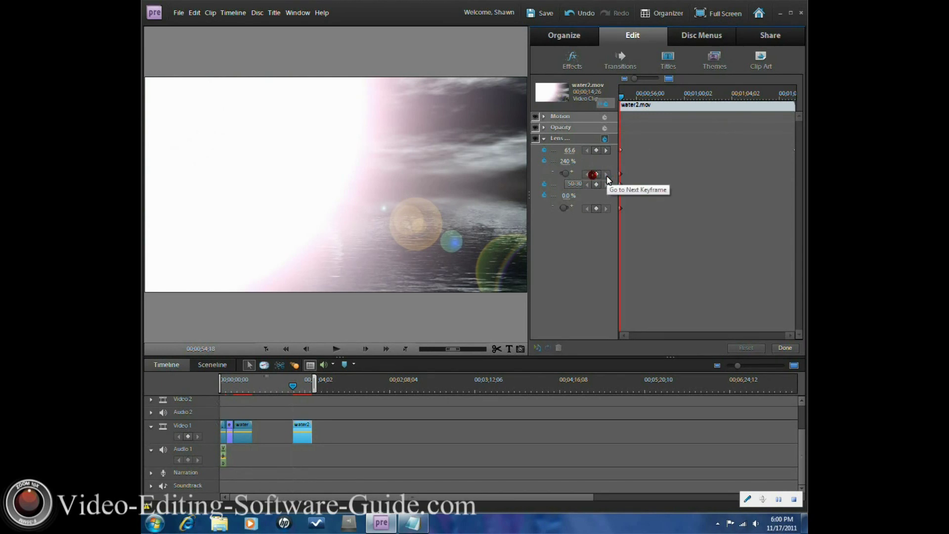
# Step: Dim the flare to 60% brightness at the end keyframe and finish editing
pyautogui.click(607, 151)
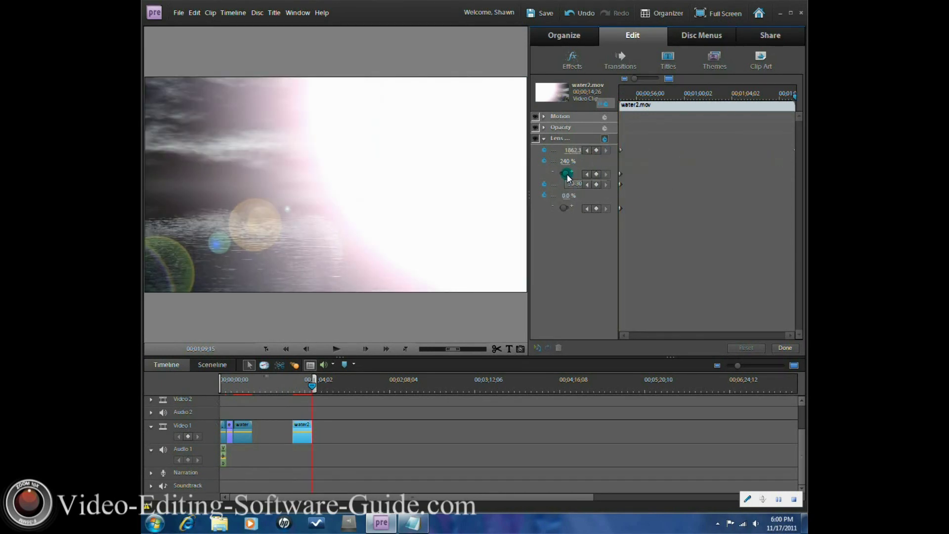
pyautogui.moveTo(566, 174); pyautogui.dragTo(562, 174)
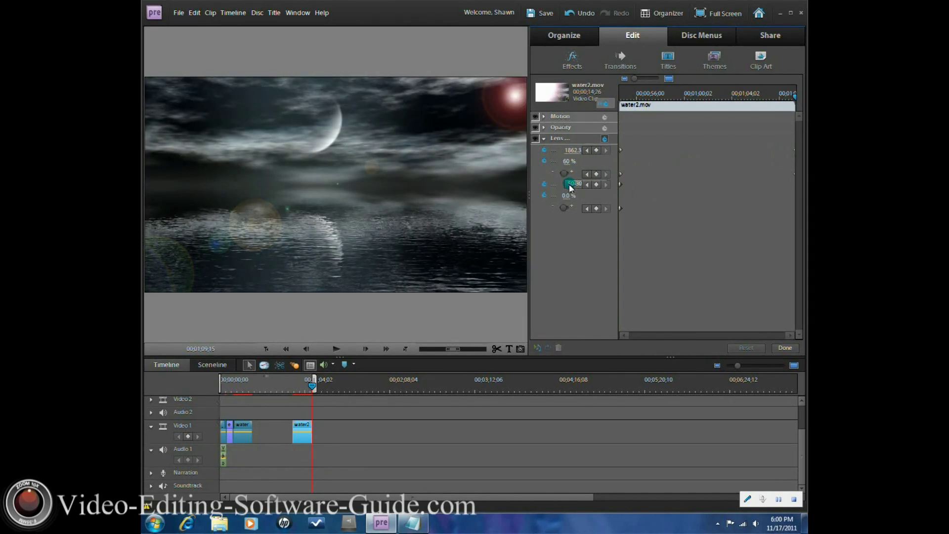
pyautogui.click(784, 349)
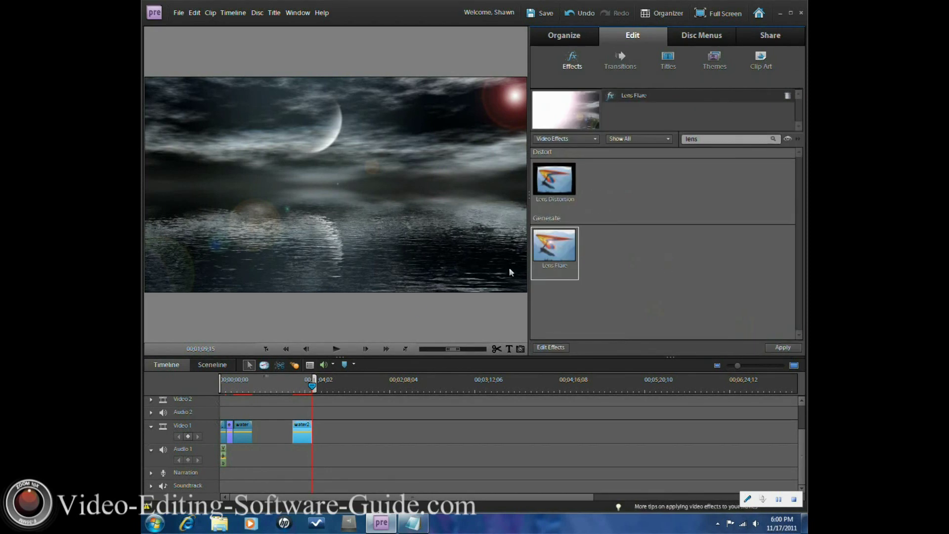
pyautogui.click(268, 350)
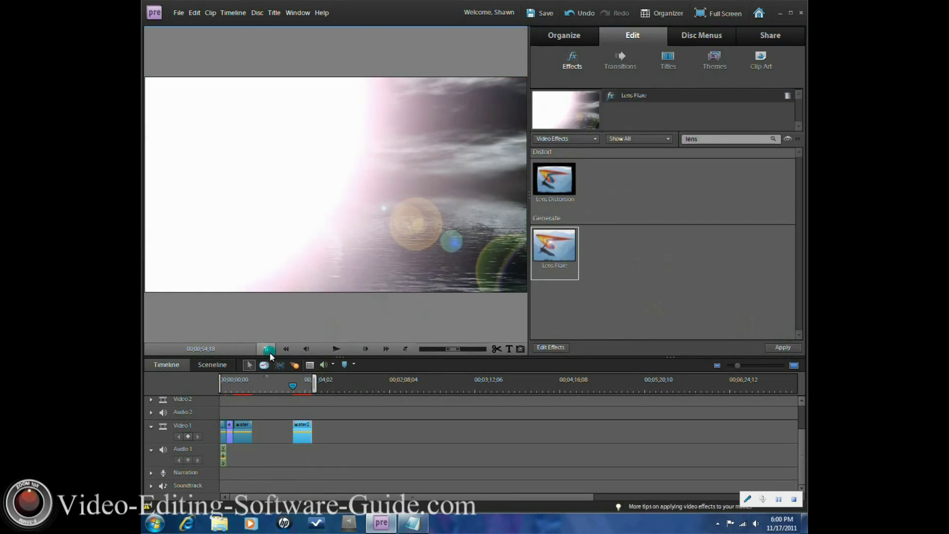
pyautogui.click(337, 349)
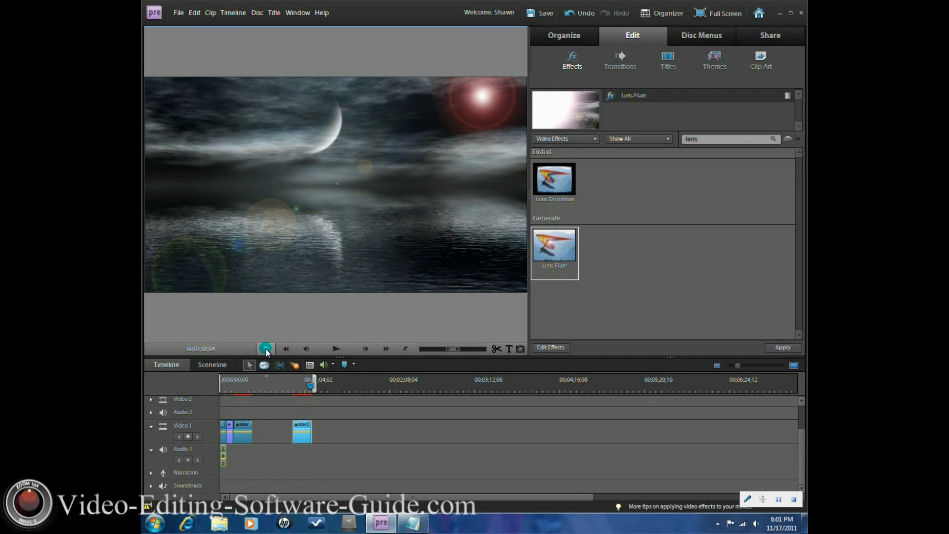
pyautogui.click(265, 349)
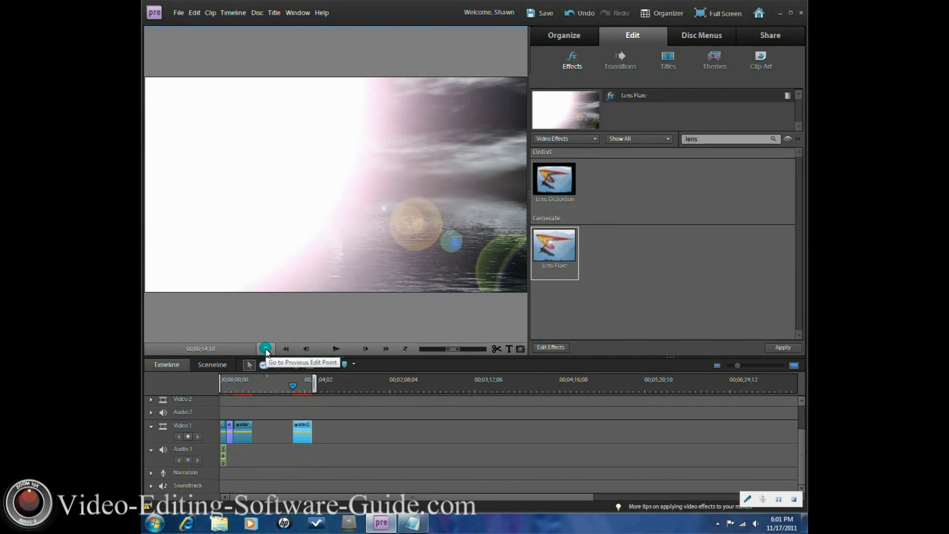
# Step: Reopen the first Lens Flare's settings and lower its starting brightness to 120%
pyautogui.click(651, 97)
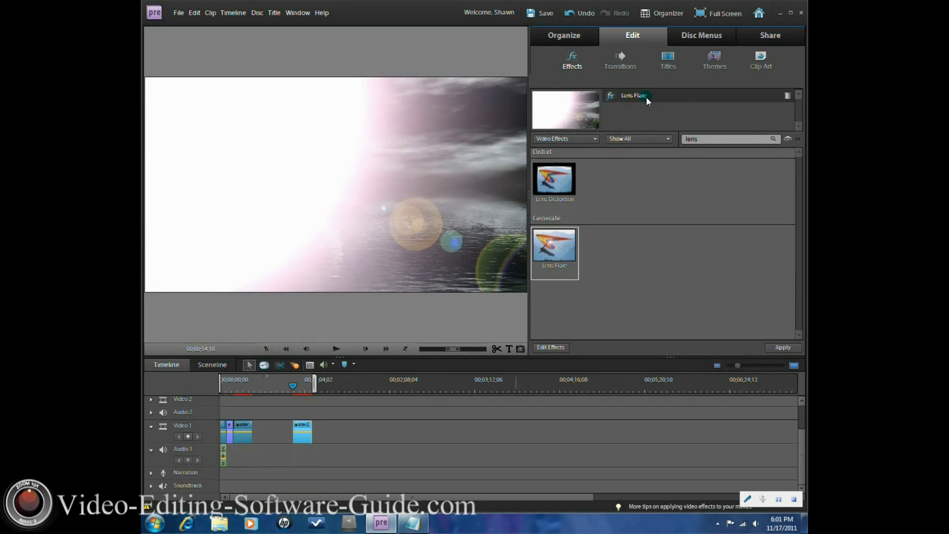
pyautogui.click(546, 347)
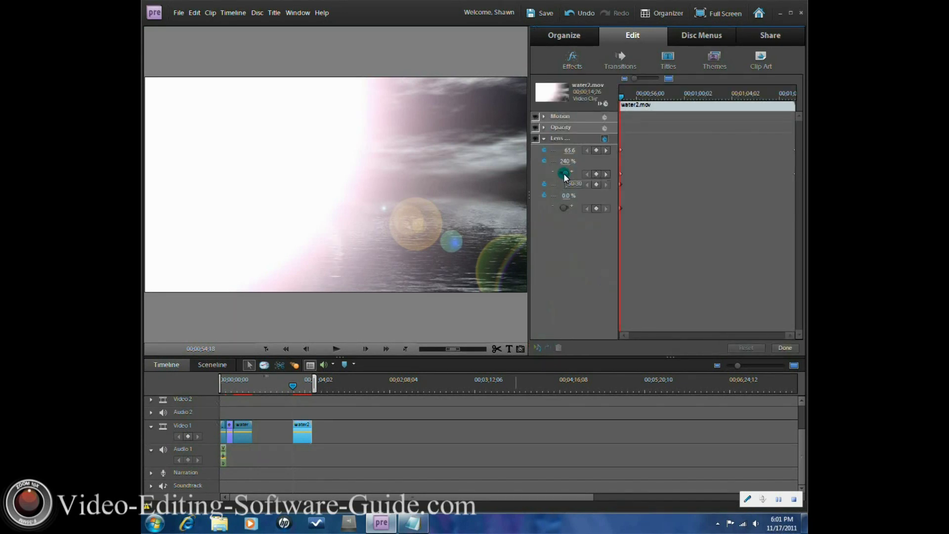
pyautogui.hotkey('ctrl', 'z')
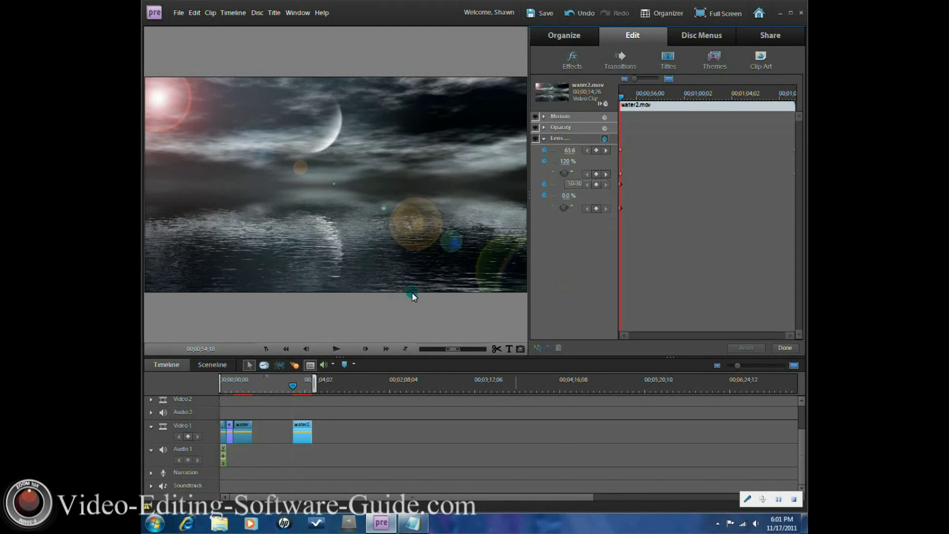
pyautogui.click(786, 348)
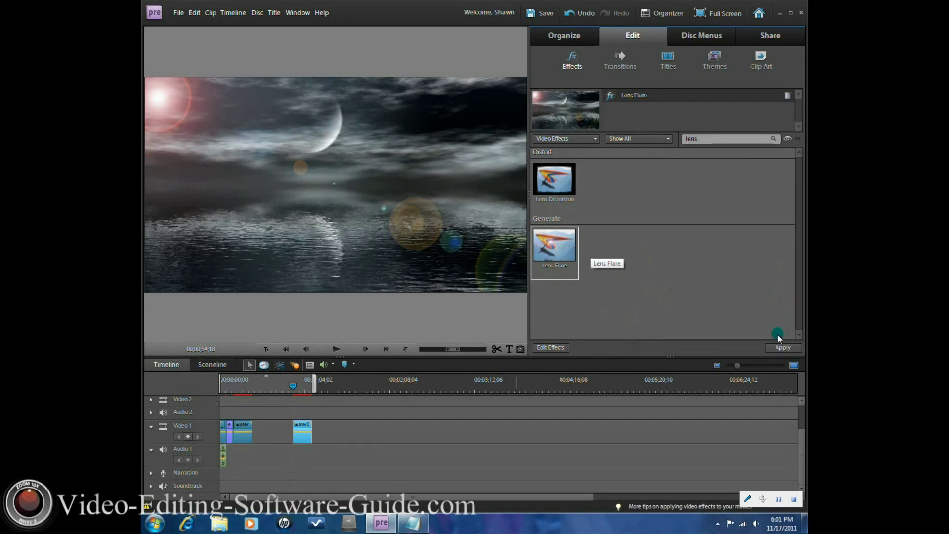
# Step: Apply a second Lens Flare to water2 and open its settings
pyautogui.click(776, 347)
pyautogui.click(644, 113)
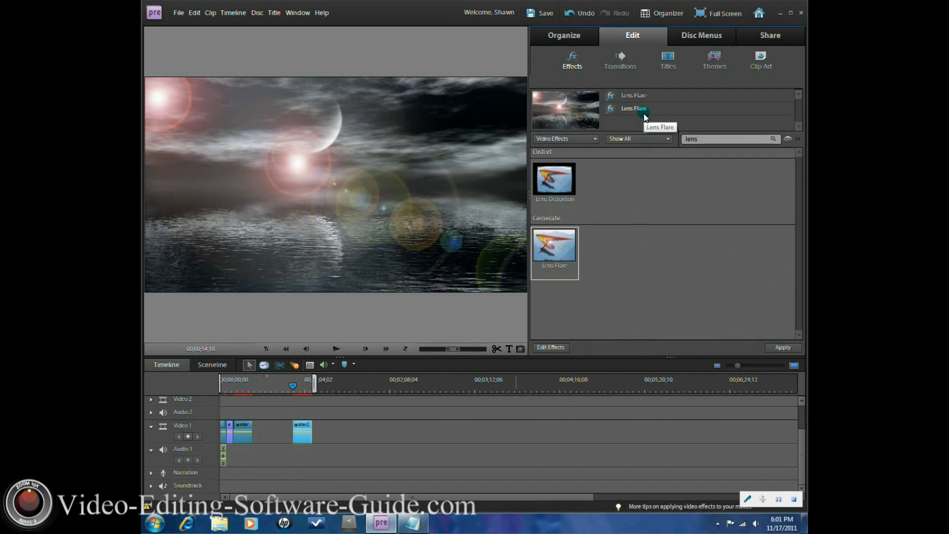
pyautogui.click(644, 108)
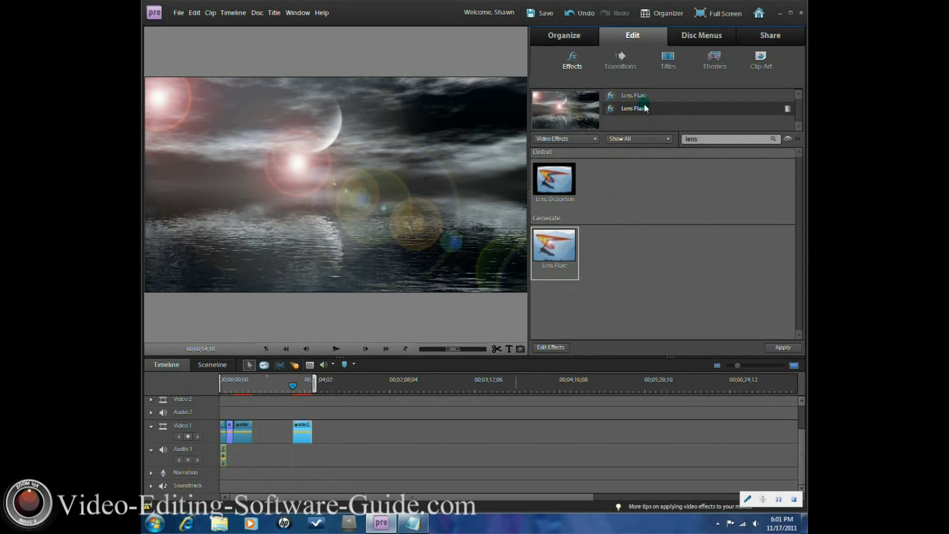
pyautogui.click(547, 330)
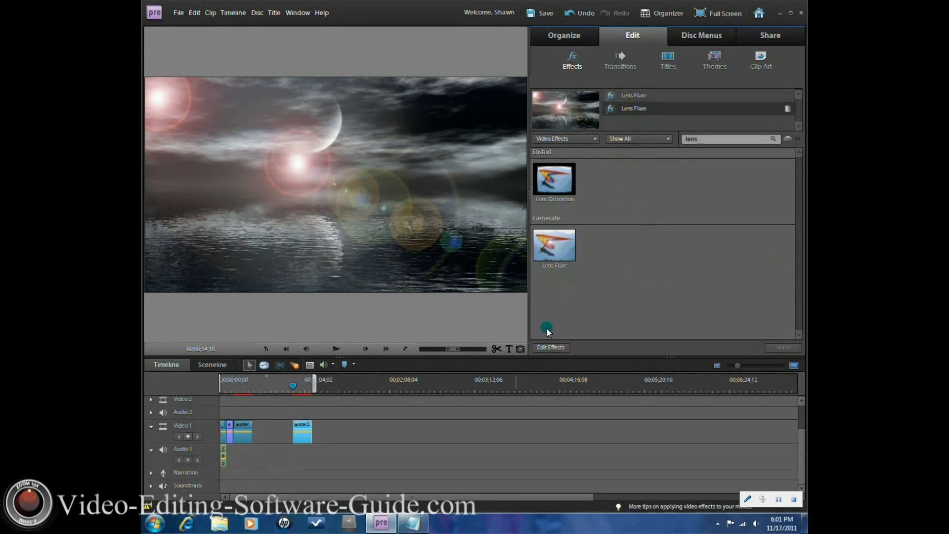
pyautogui.click(544, 346)
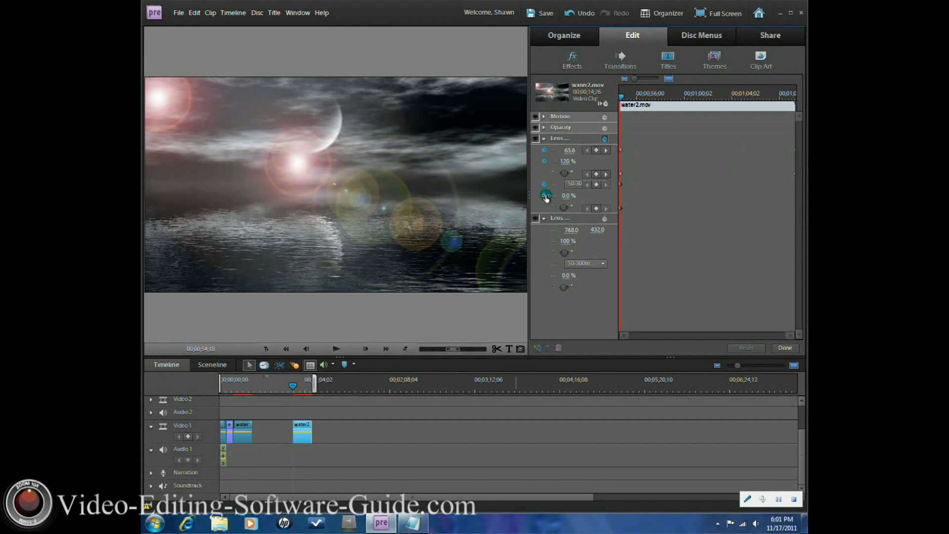
# Step: Animate the second Lens Flare, starting at the lower right (x 1823.0) with 0% brightness
pyautogui.click(543, 139)
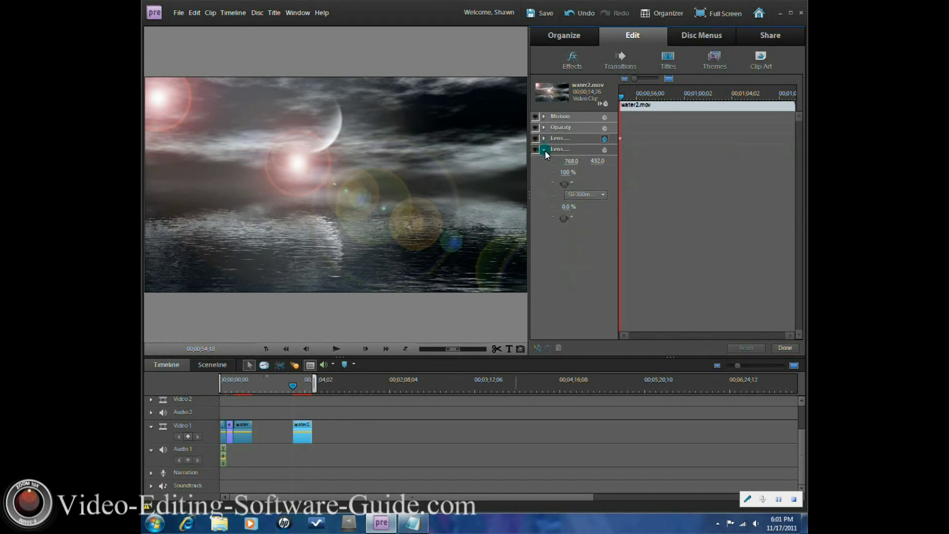
pyautogui.click(605, 151)
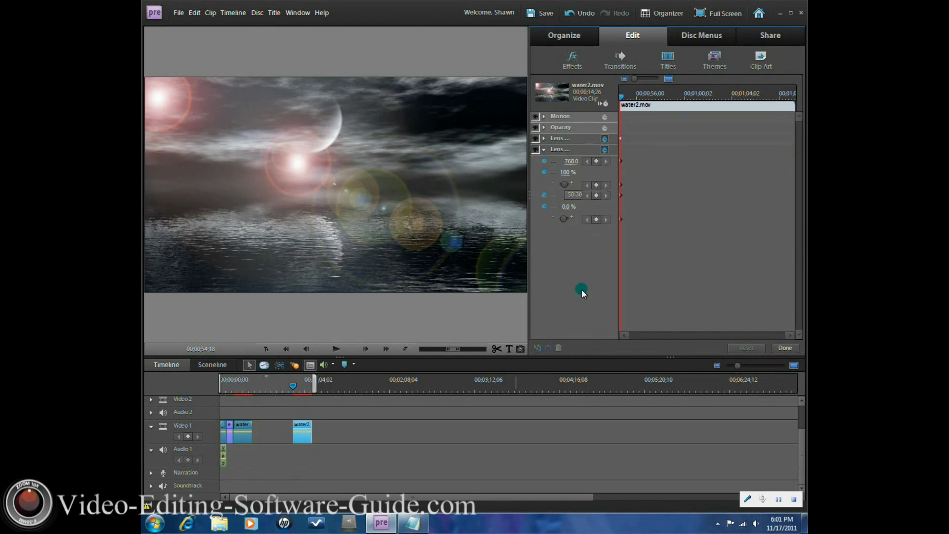
pyautogui.click(576, 149)
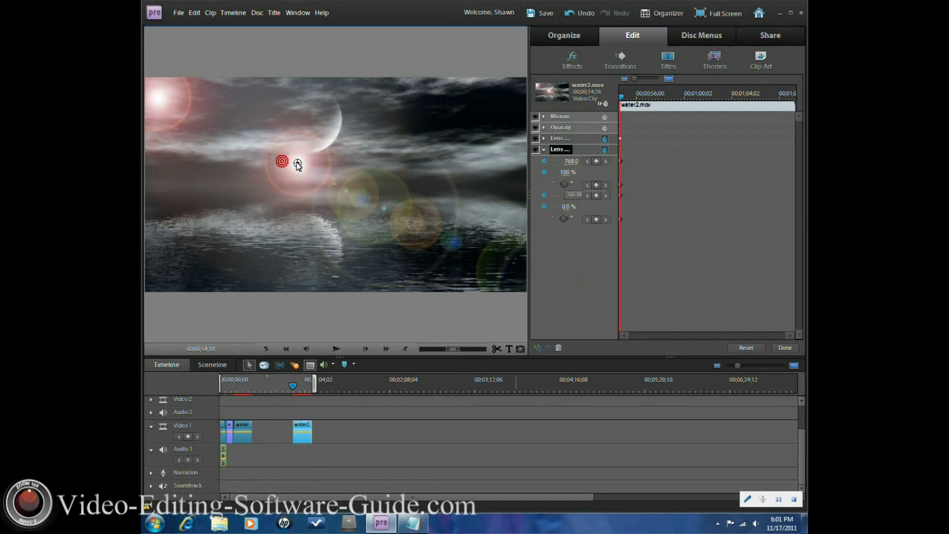
pyautogui.moveTo(298, 165); pyautogui.dragTo(509, 276)
pyautogui.click(572, 187)
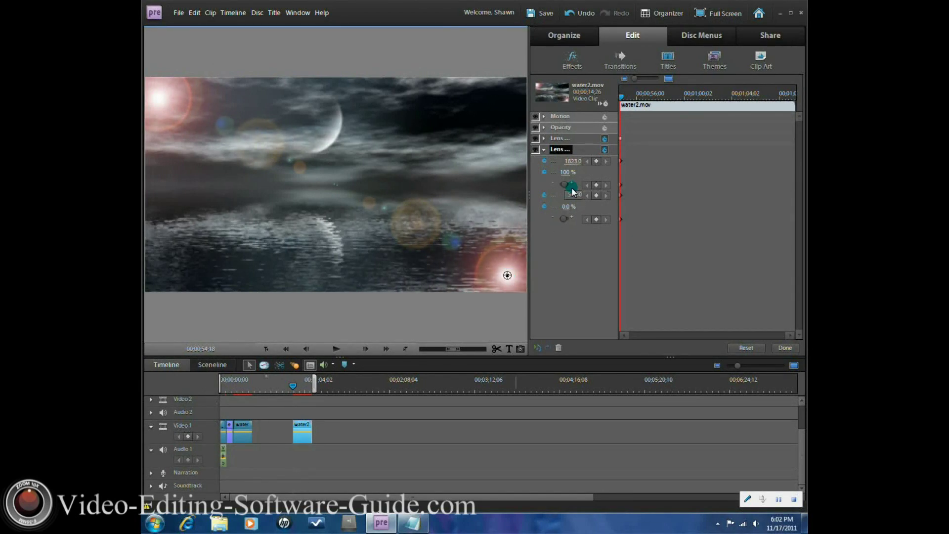
pyautogui.moveTo(571, 189); pyautogui.dragTo(562, 188)
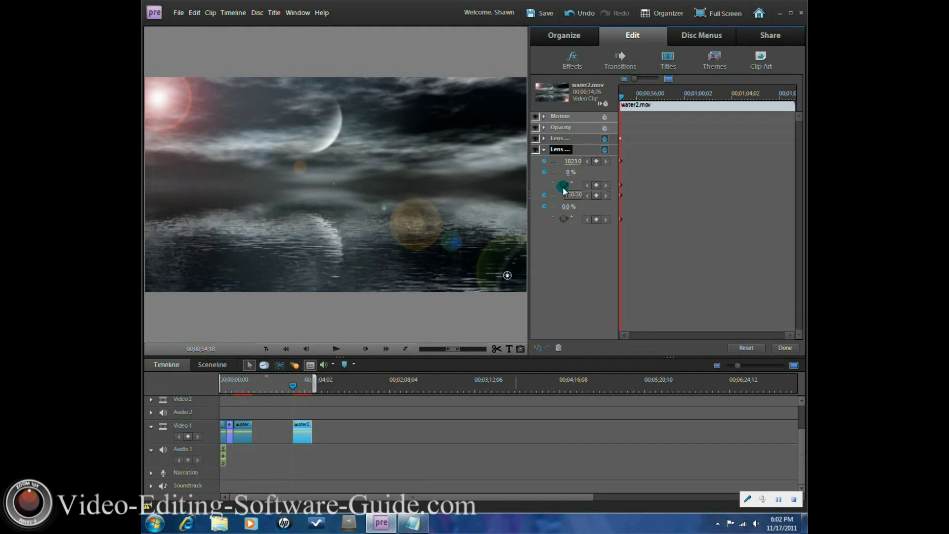
# Step: Set the second Lens Flare's brightness to 36% and move the current time to the clip's end
pyautogui.click(600, 103)
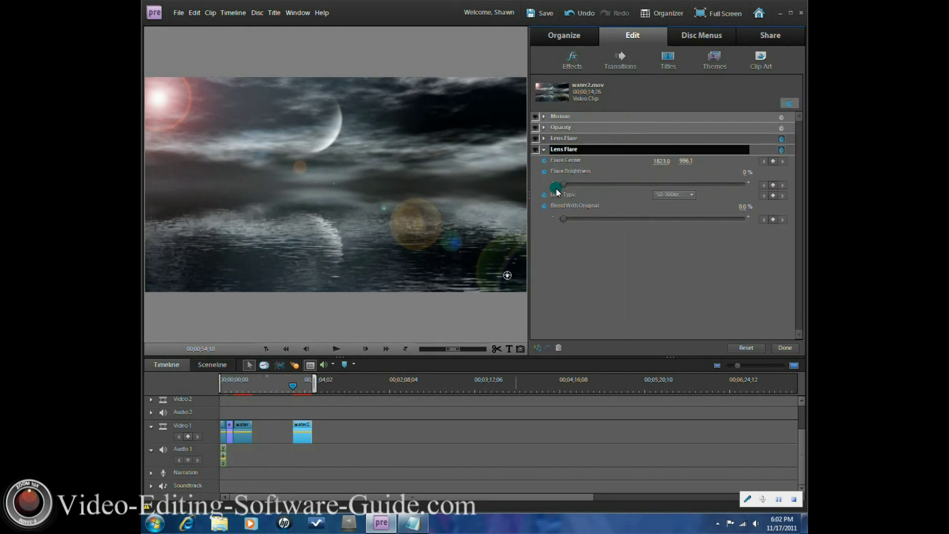
pyautogui.moveTo(562, 186); pyautogui.dragTo(584, 196)
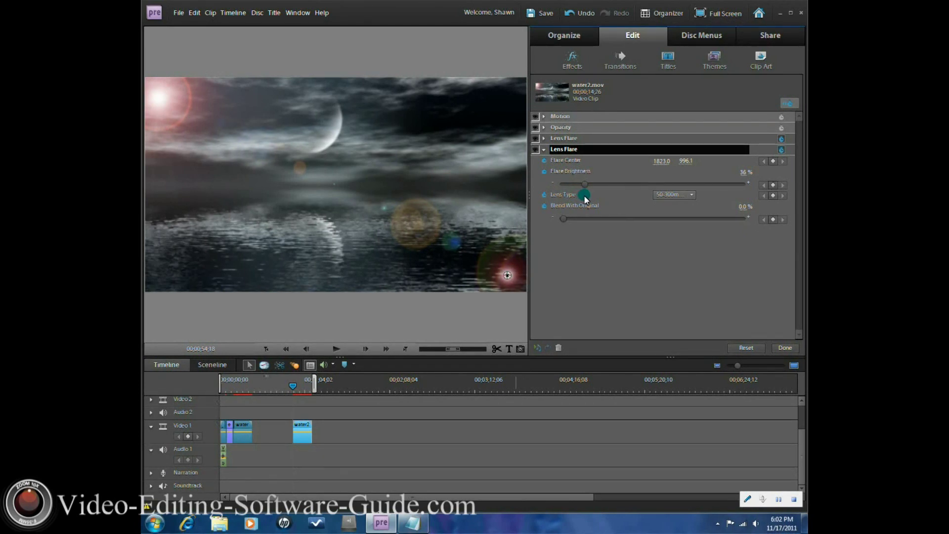
pyautogui.click(788, 102)
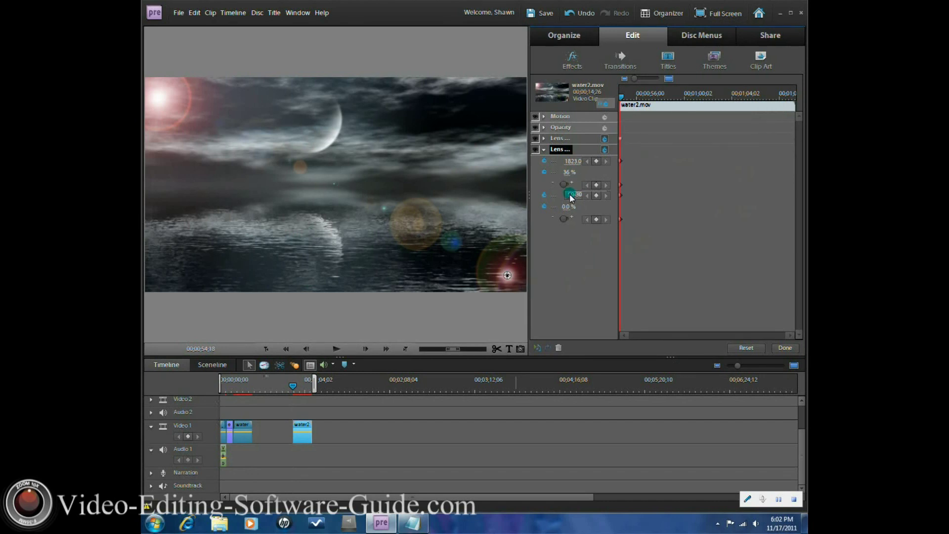
pyautogui.moveTo(622, 99); pyautogui.dragTo(638, 99)
pyautogui.moveTo(775, 111); pyautogui.dragTo(797, 102)
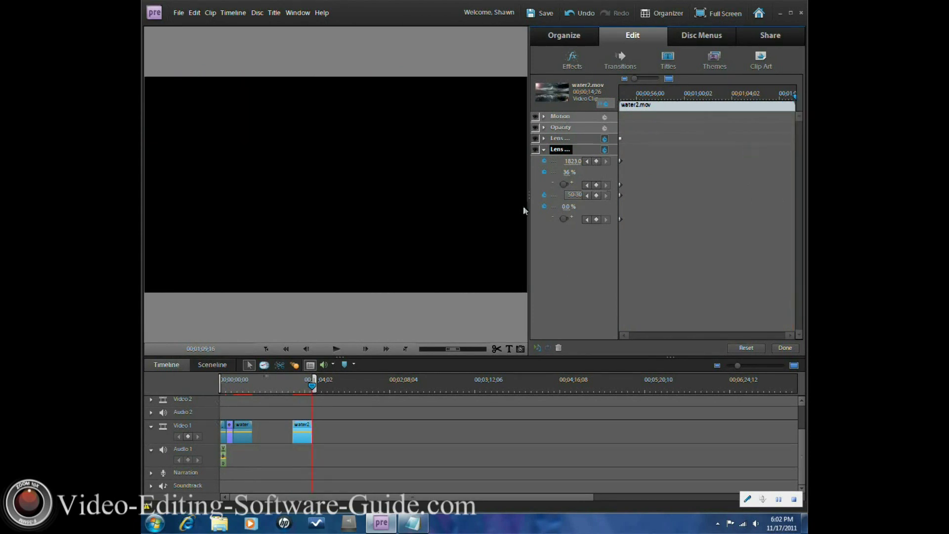
# Step: On the last frame, drag the second flare's centre to the top-left corner (x 52.5), then finish
pyautogui.click(308, 353)
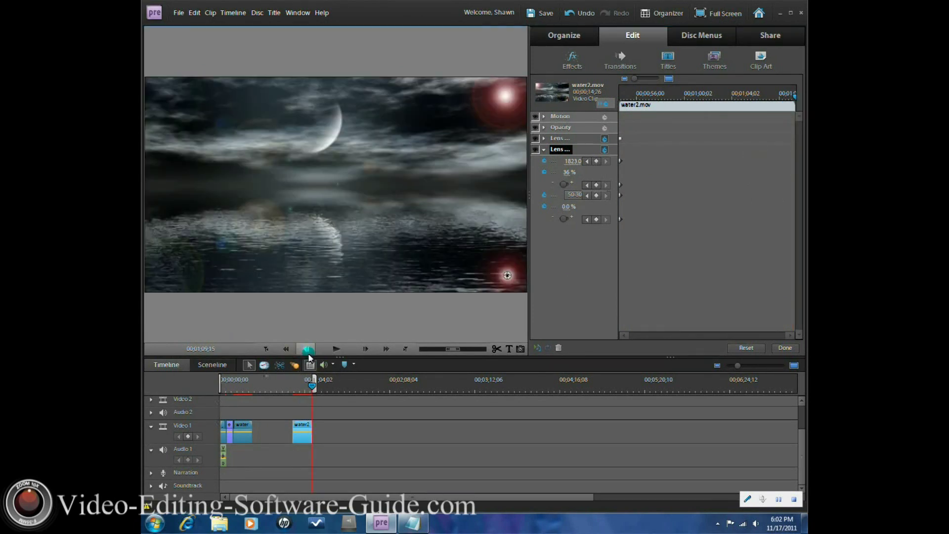
pyautogui.click(563, 219)
pyautogui.click(506, 278)
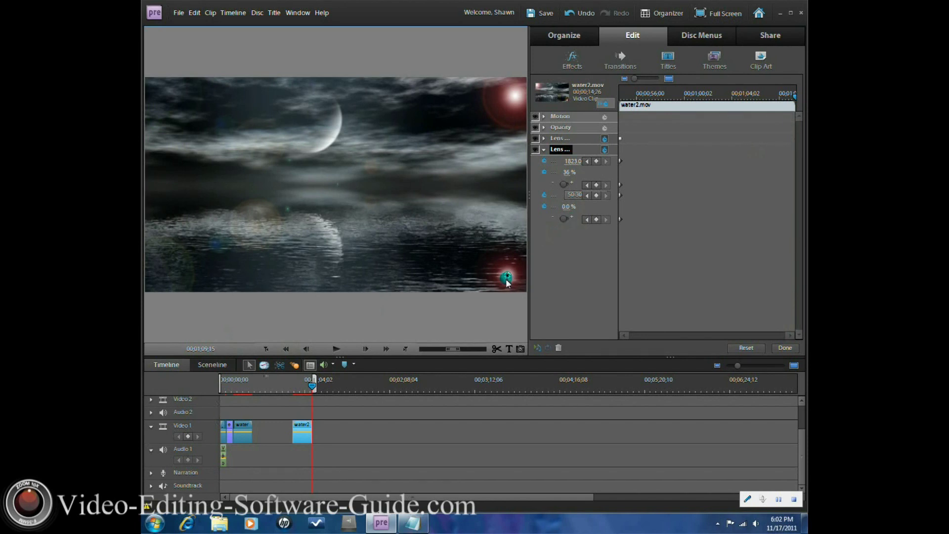
pyautogui.moveTo(506, 275); pyautogui.dragTo(156, 91)
pyautogui.click(715, 275)
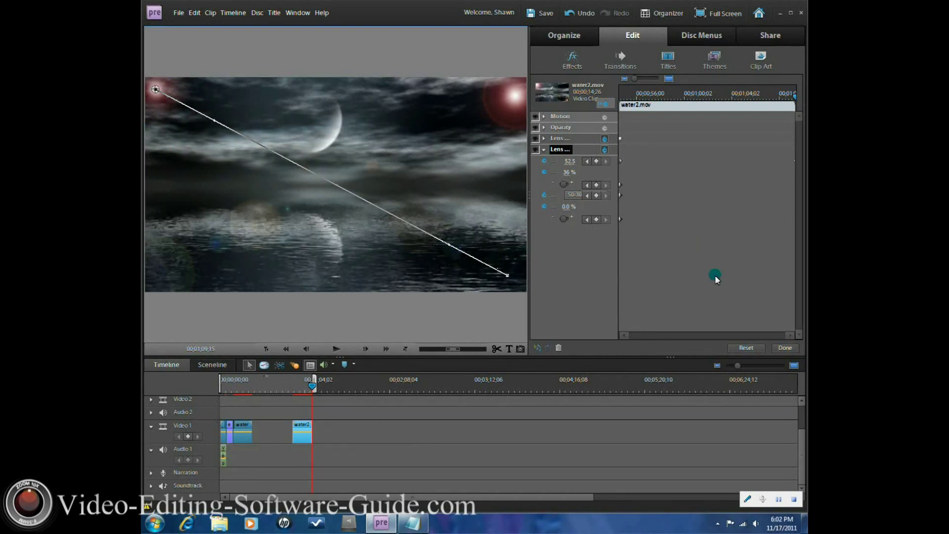
pyautogui.click(785, 348)
pyautogui.click(786, 348)
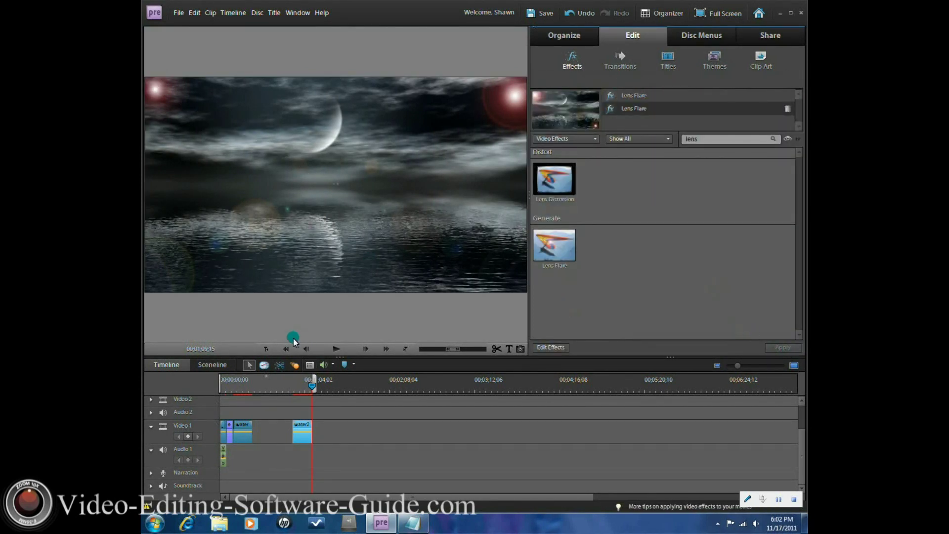
pyautogui.click(250, 348)
pyautogui.click(266, 350)
pyautogui.click(336, 348)
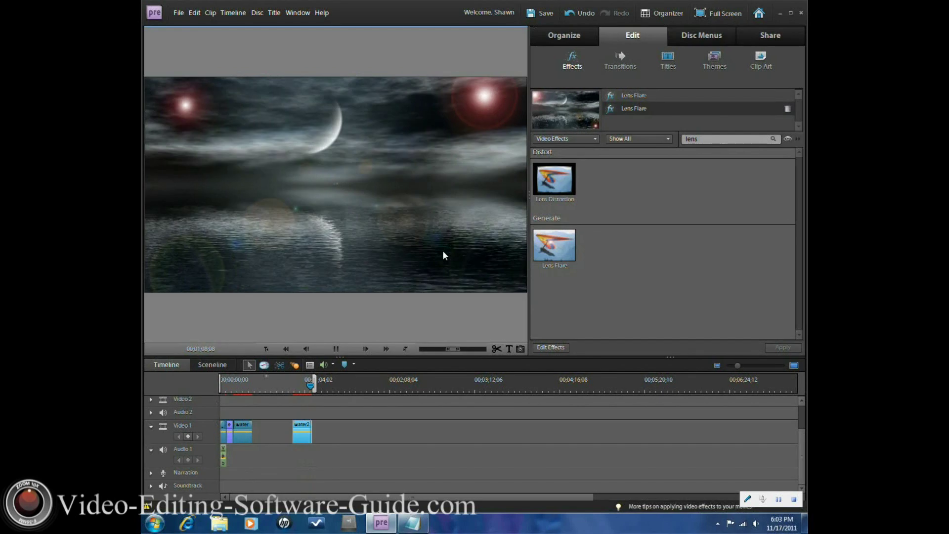
pyautogui.press('space')
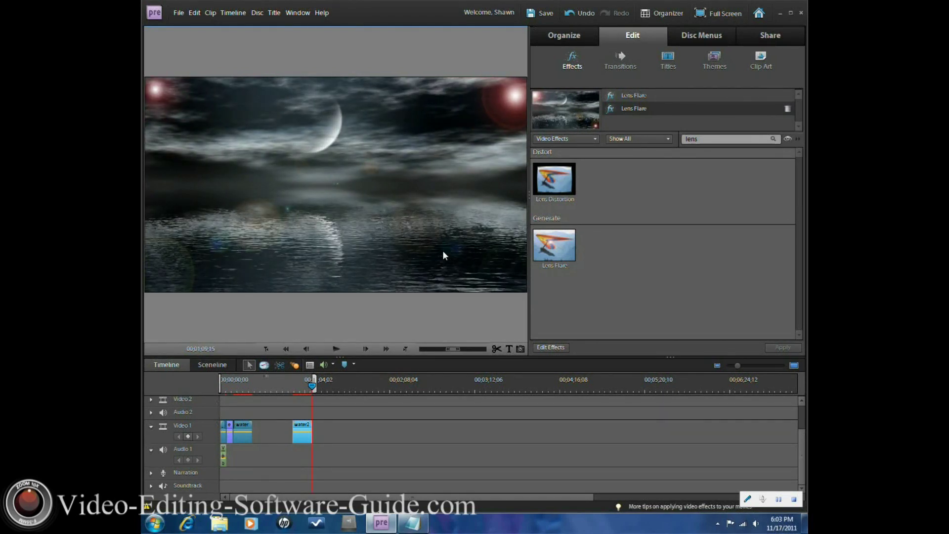